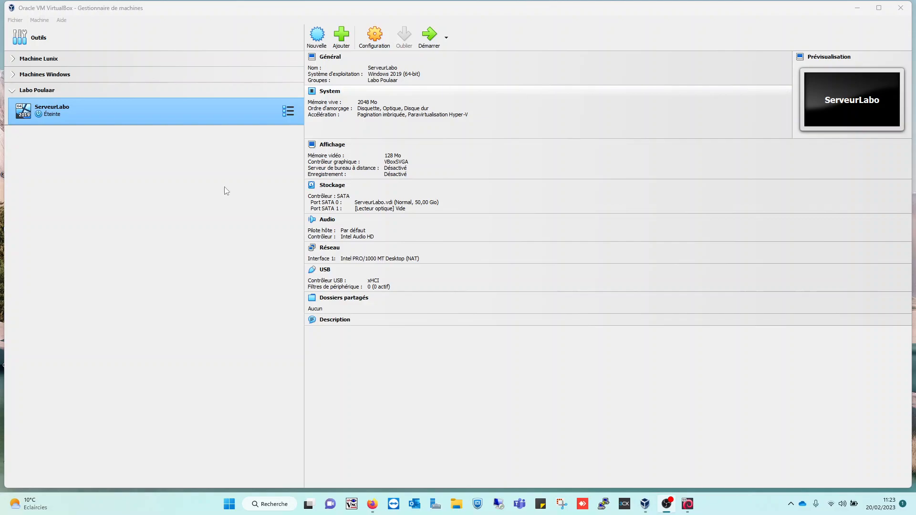
Step: Switch to Firefox, search the web for "virtualbox download" in a new tab and open the Oracle VM VirtualBox downloads page
click(373, 505)
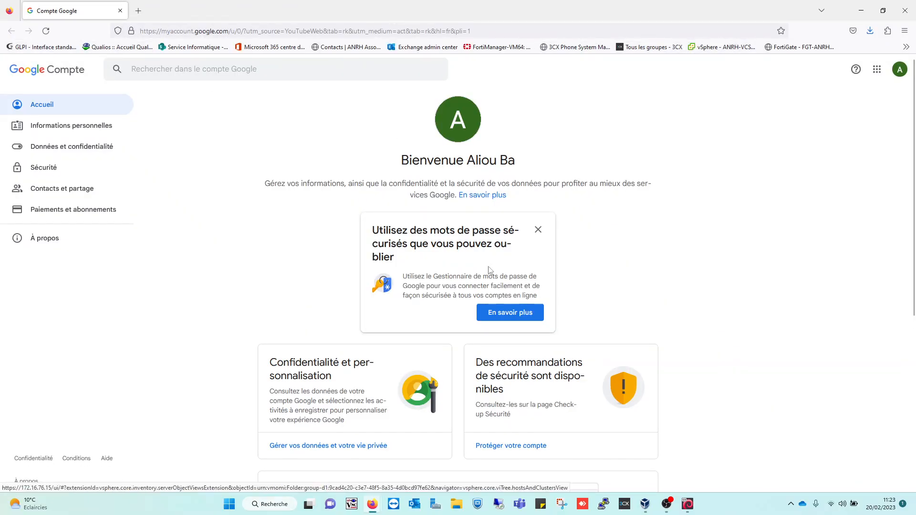
click(138, 11)
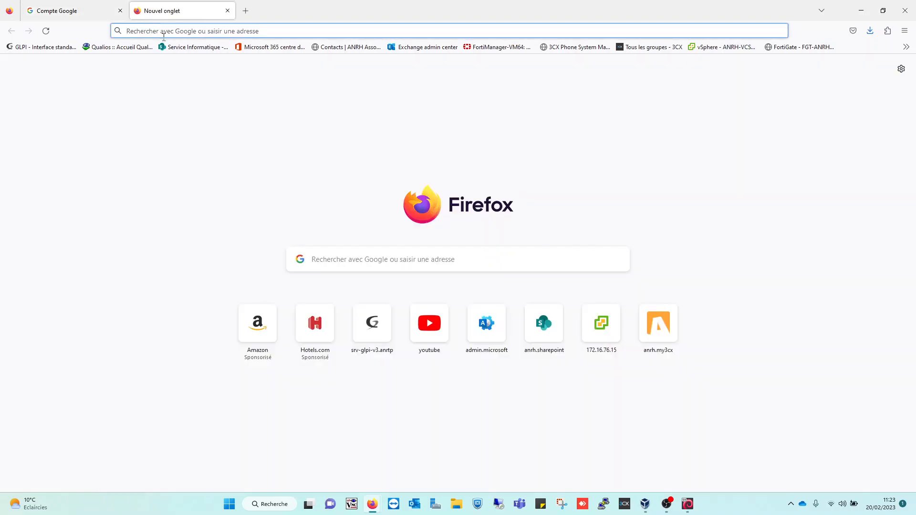
click(347, 264)
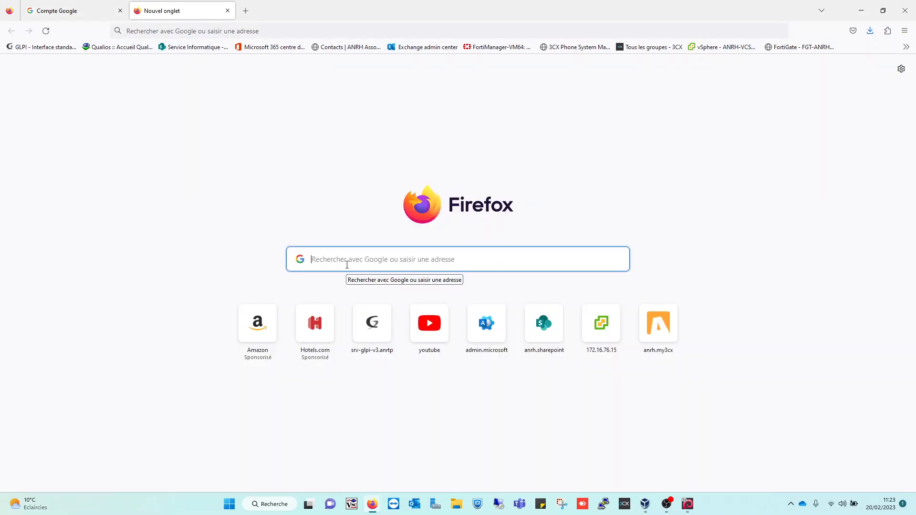
text(virtualbo)
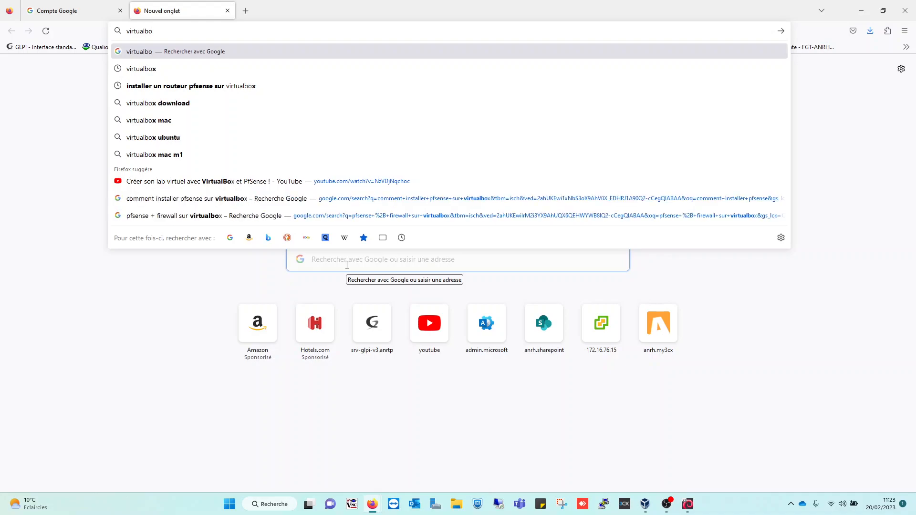
click(164, 104)
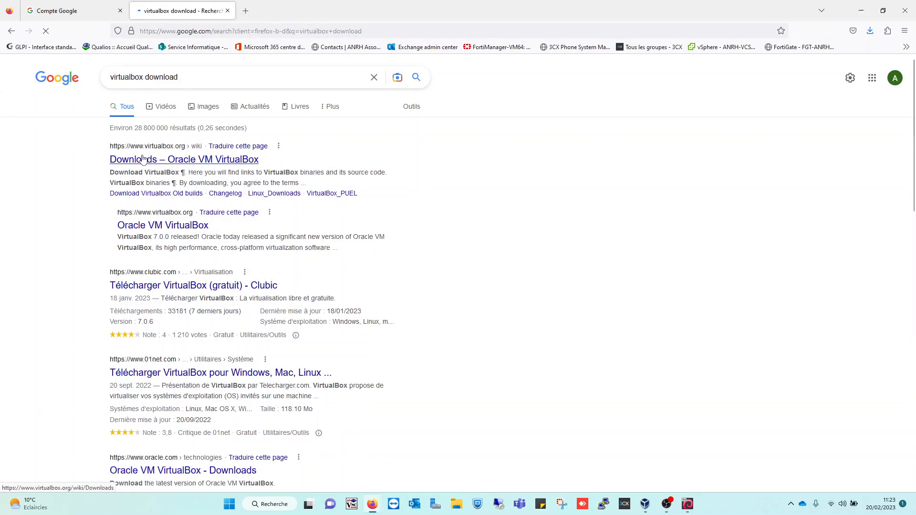
click(178, 162)
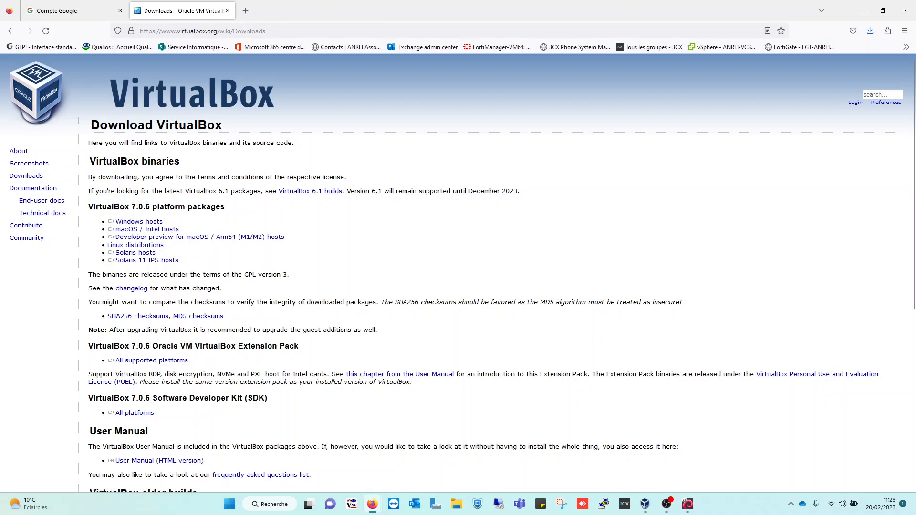
triple_click(158, 230)
Step: Switch back to the maximized VirtualBox manager and begin a new virtual machine named "serveur ABCONNECT"
mouse_move(667, 504)
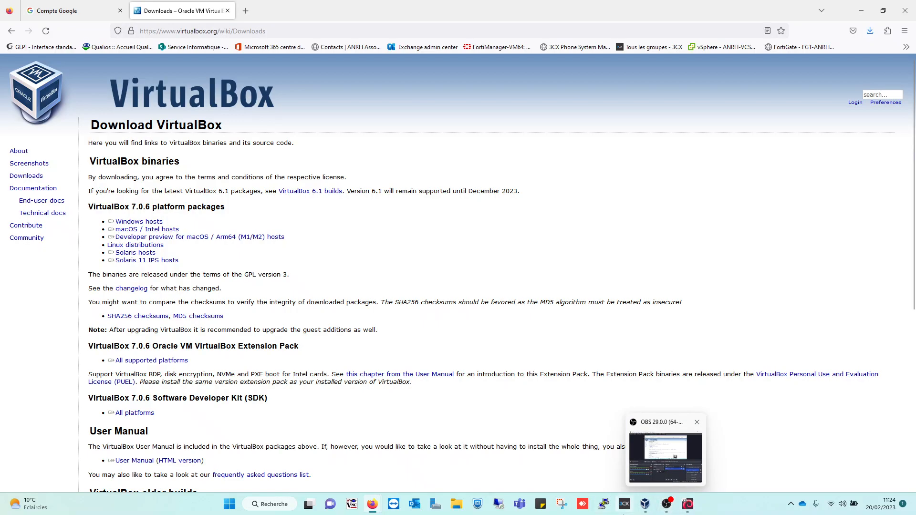
click(645, 504)
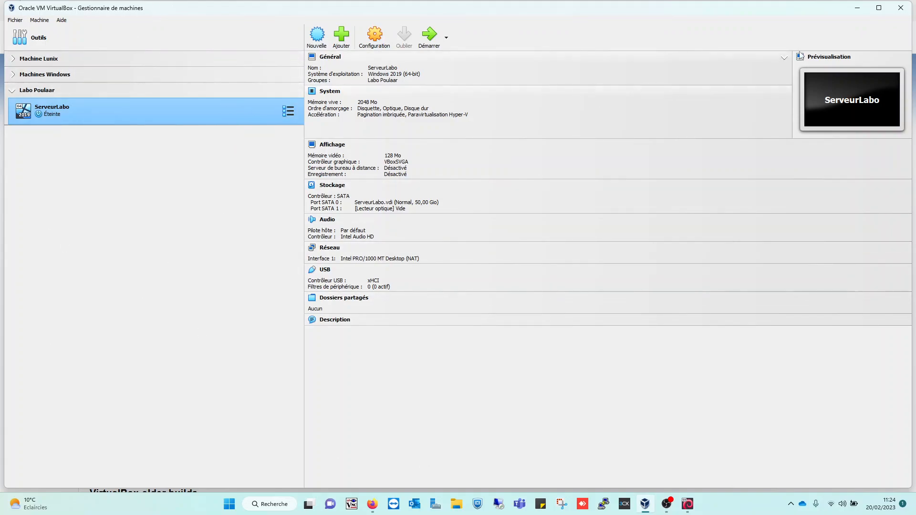
click(879, 8)
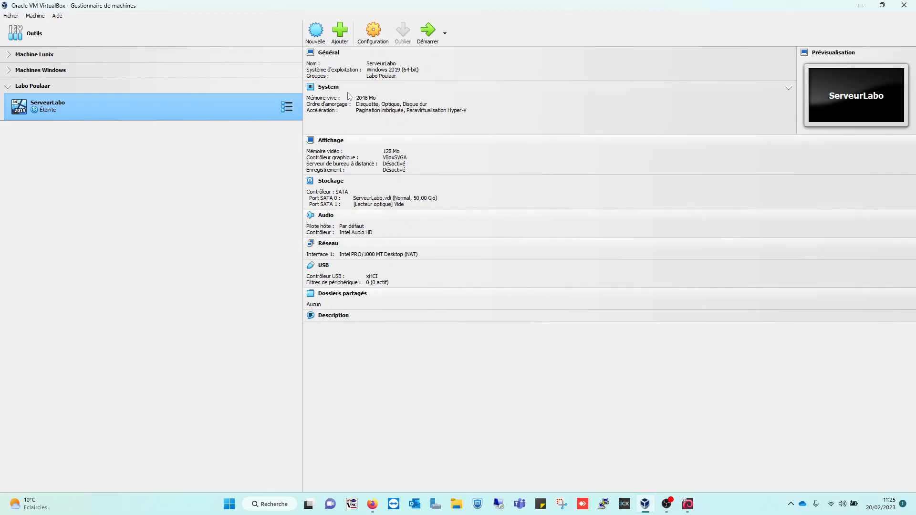
click(316, 33)
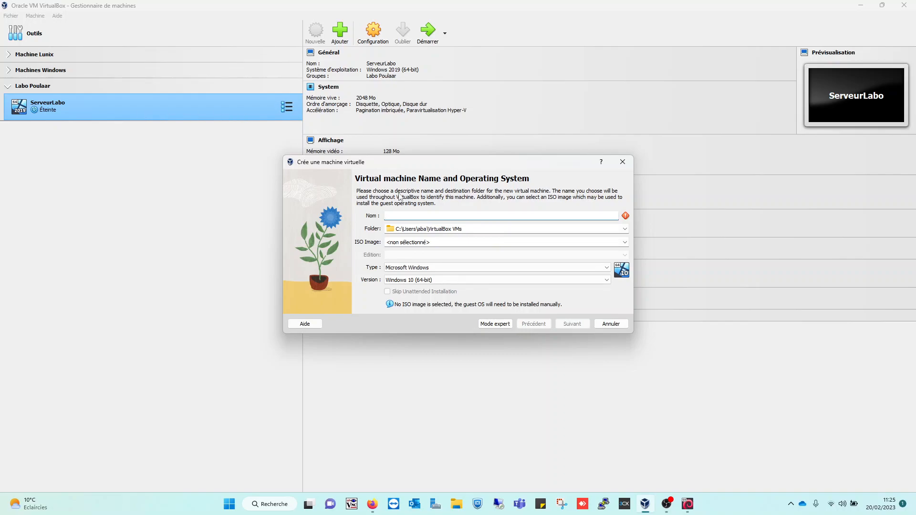
text(serveur)
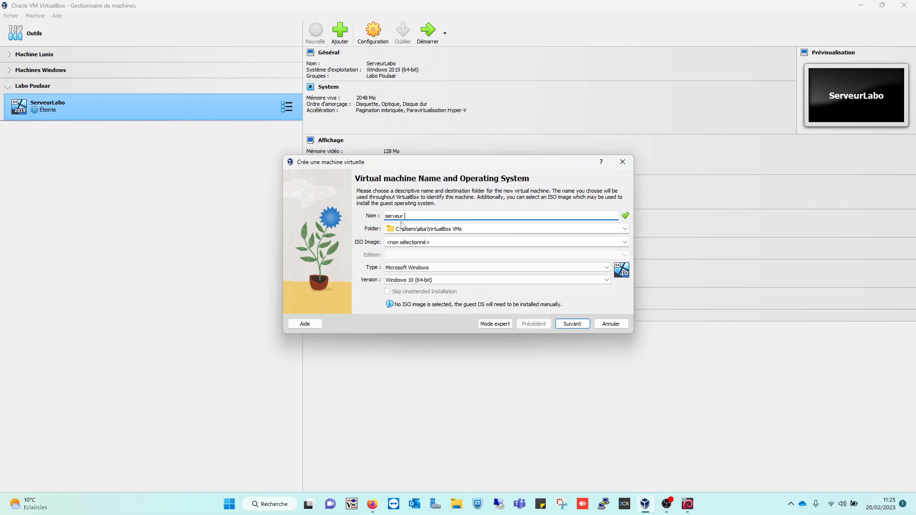
text( ABCONNECT)
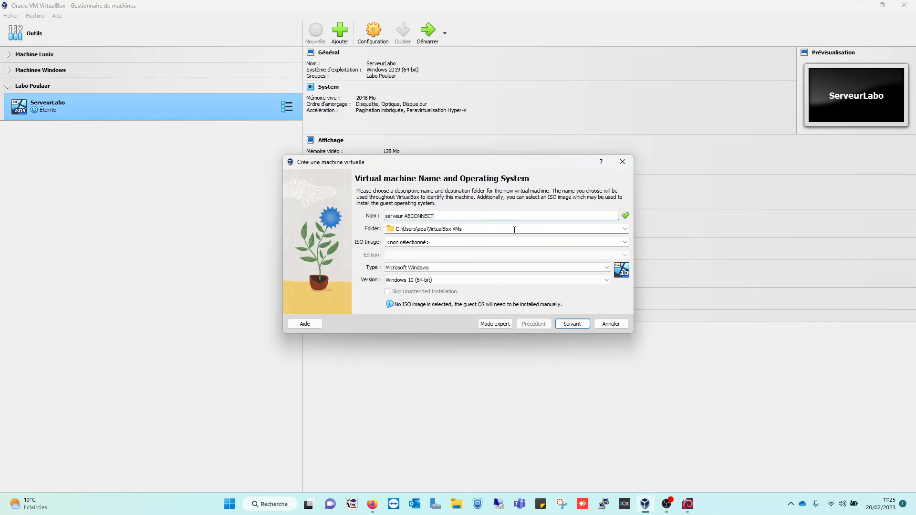
Step: Set the new machine's type to Microsoft Windows and its version to Windows 2019 (64-bit), and continue to the hardware settings
click(418, 269)
click(417, 276)
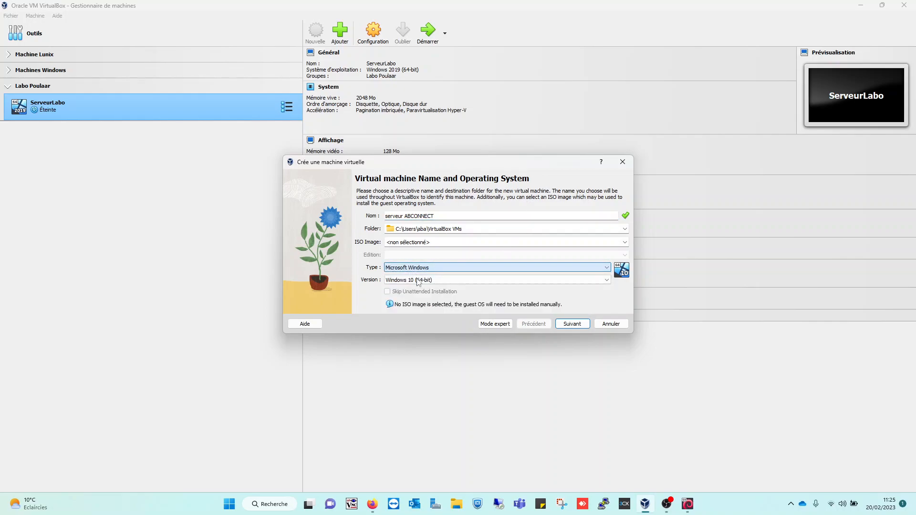
click(419, 280)
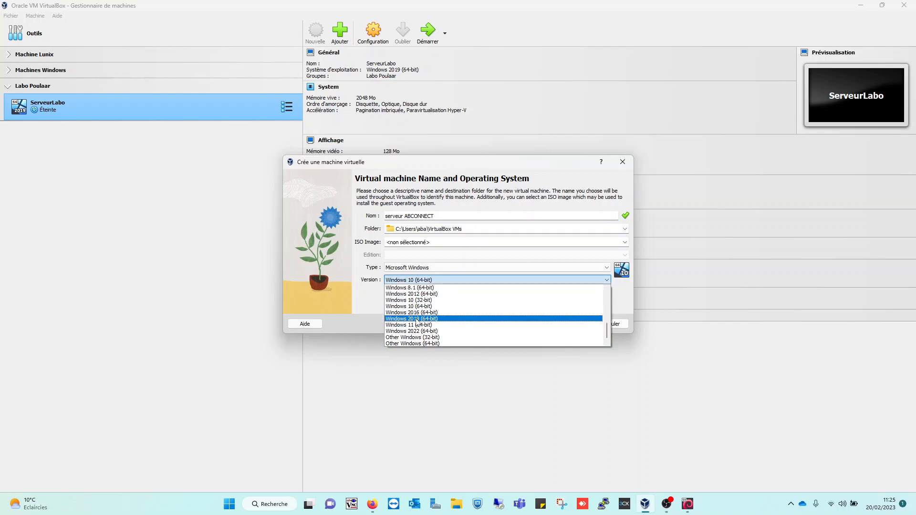
click(441, 321)
click(580, 325)
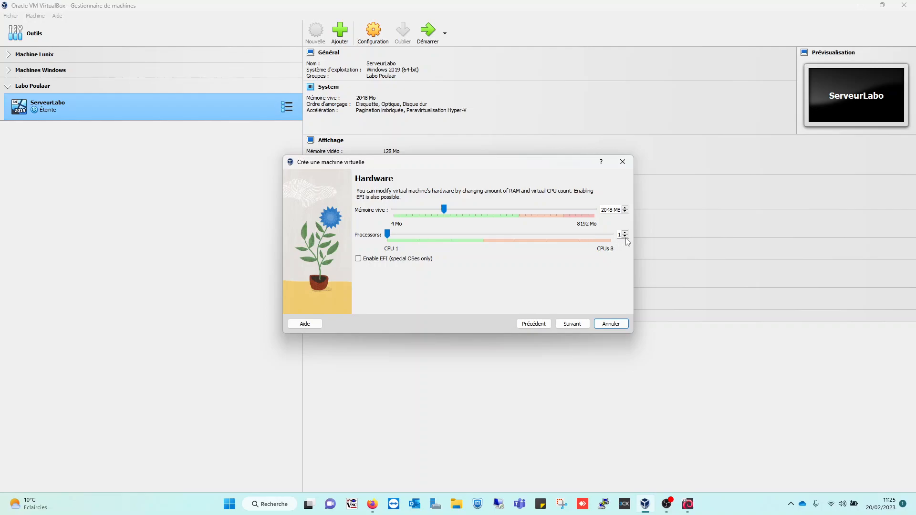
Step: Accept 2048 MB of memory, 1 processor and a new 50 Gio virtual hard disk, and finish creating the machine
click(581, 327)
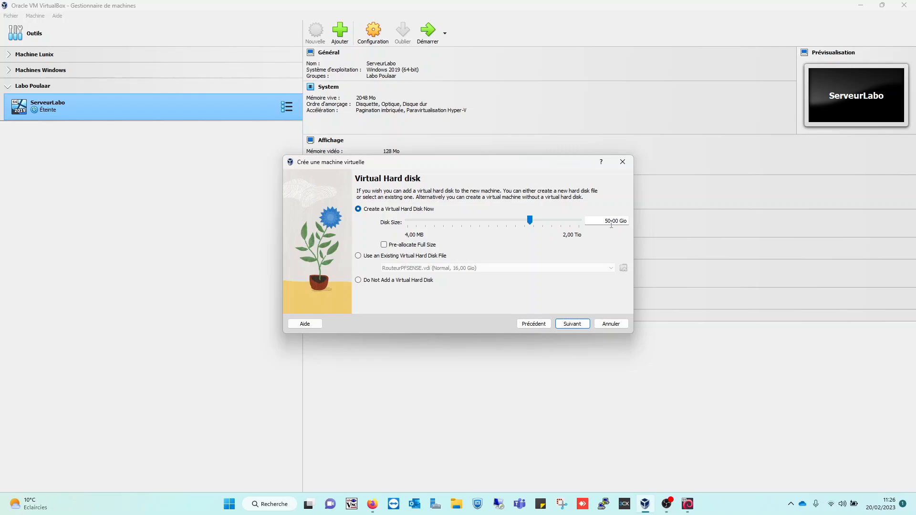
click(585, 328)
click(585, 328)
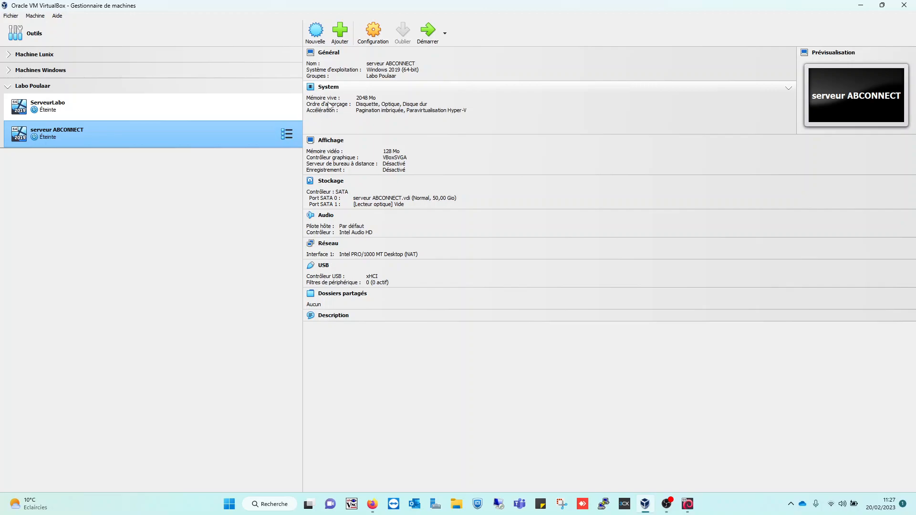
Step: Set the boot order of serveur ABCONNECT to Disque dur first and Optique second, with Disquette disabled
click(365, 105)
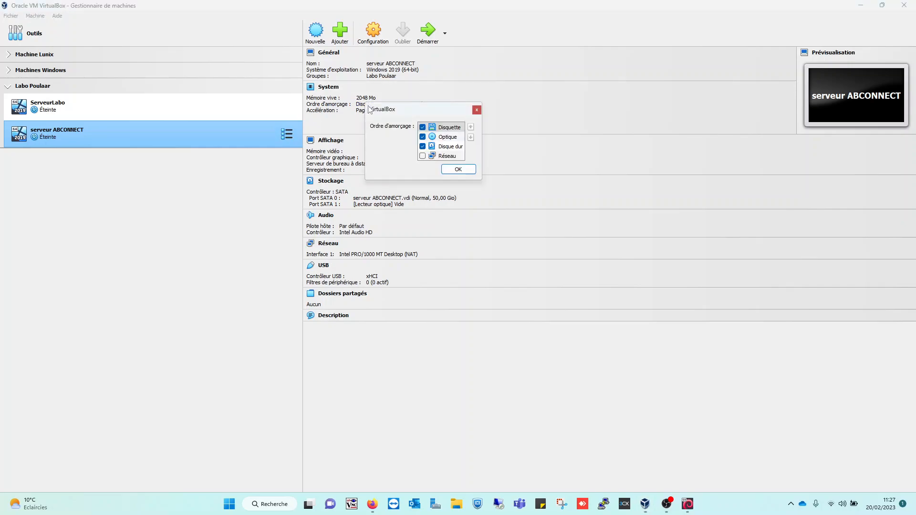
click(446, 146)
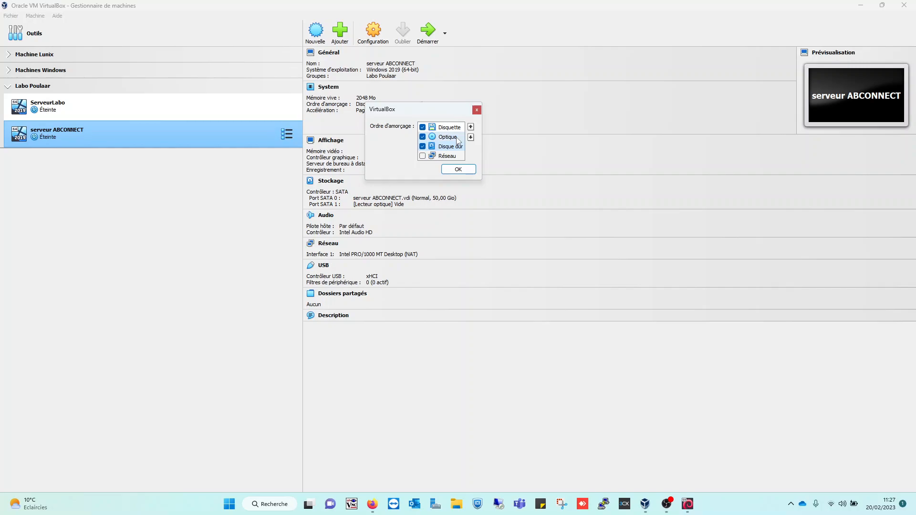
click(471, 127)
click(471, 127)
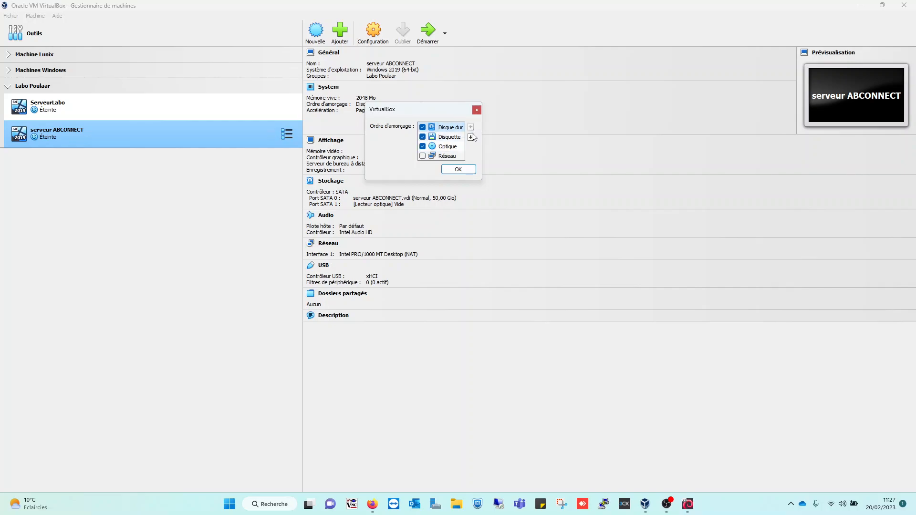
click(425, 137)
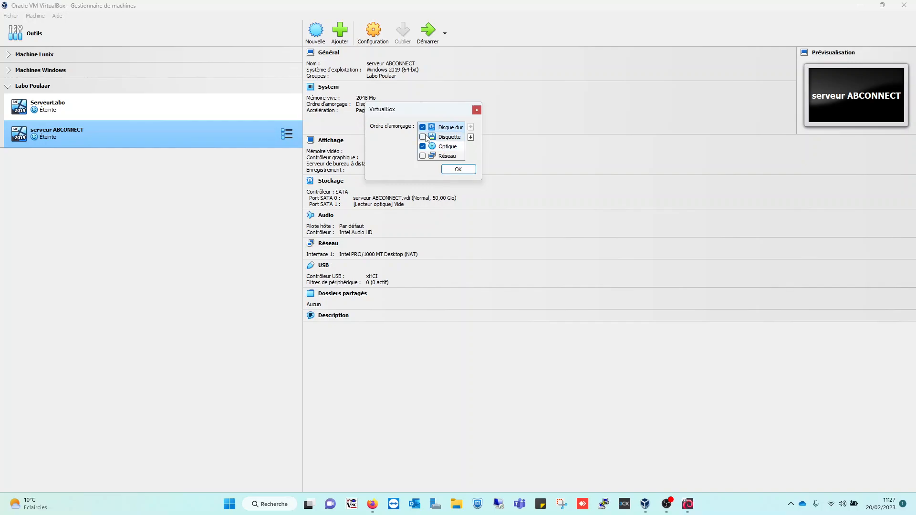
click(448, 147)
click(471, 128)
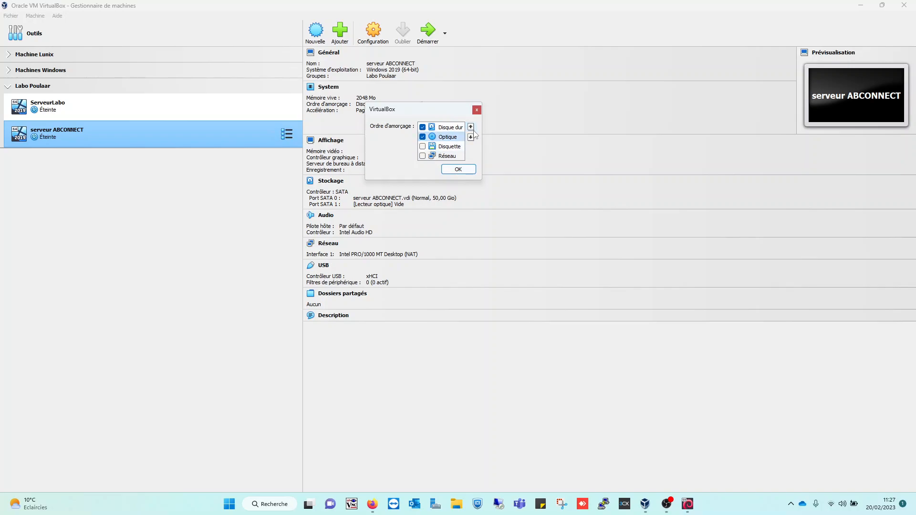
click(458, 169)
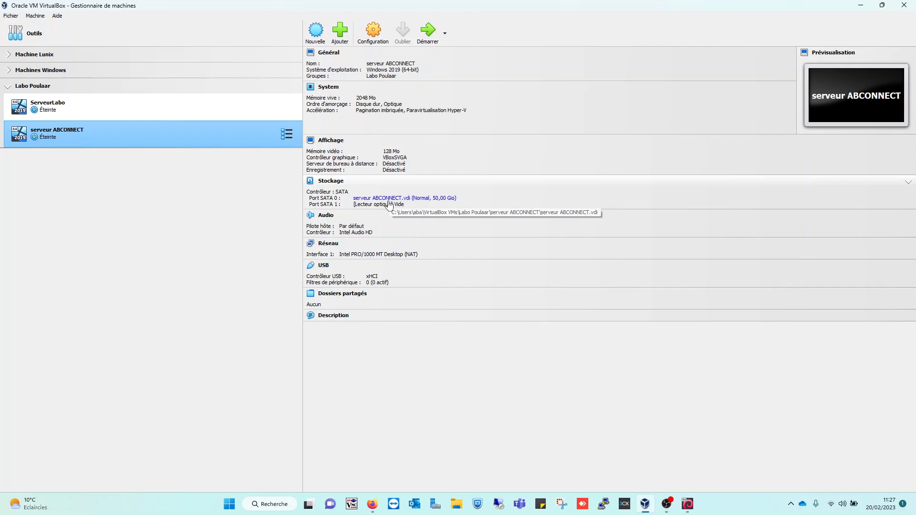
Step: Load fr-fr_windows_server_2019_updated_aug_2021_x64_dvd_b863695e.iso in the optical drive of serveur ABCONNECT and start the machine, dismissing its mouse integration notification
click(401, 207)
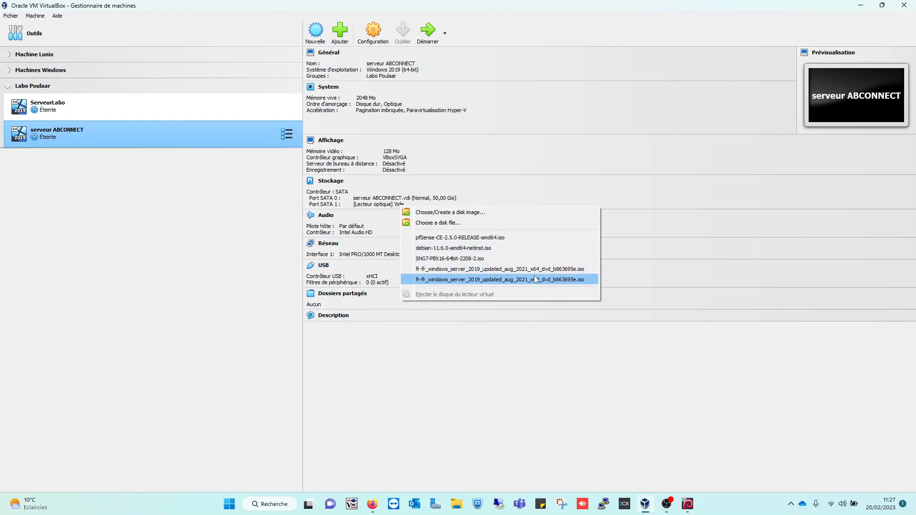
click(456, 269)
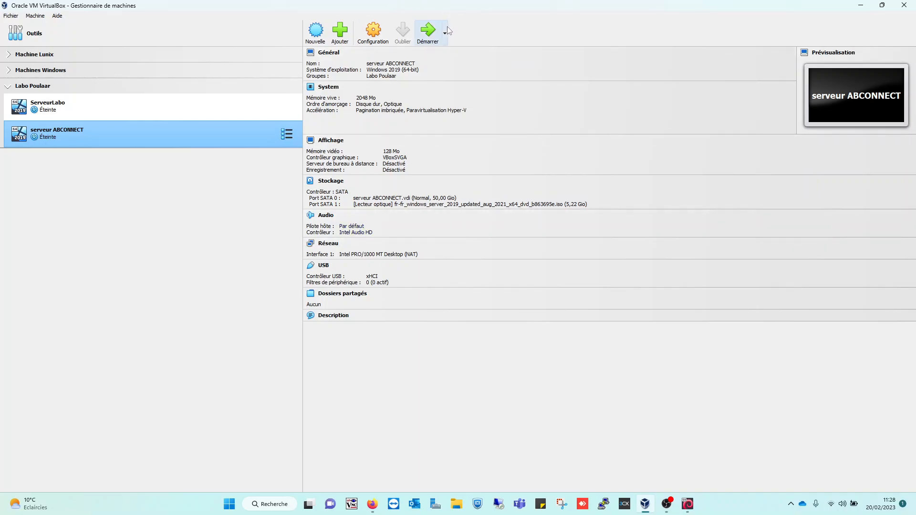
click(433, 34)
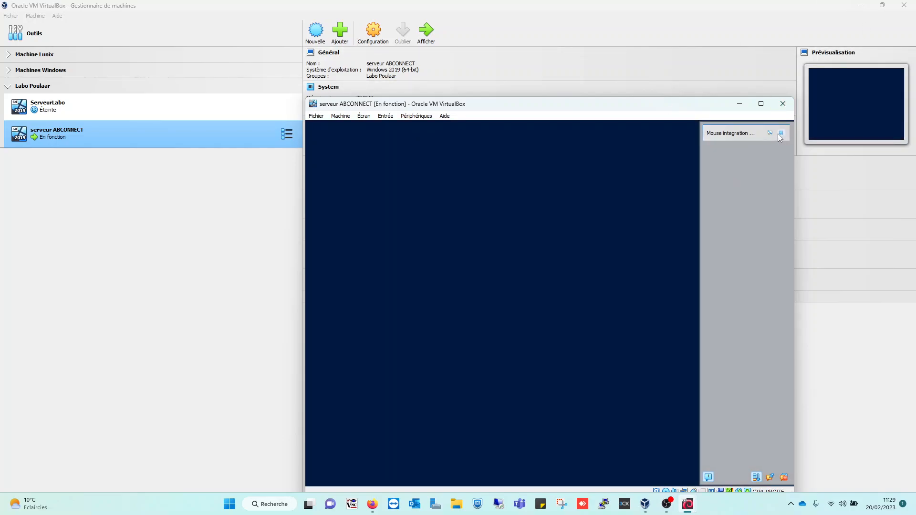
click(783, 135)
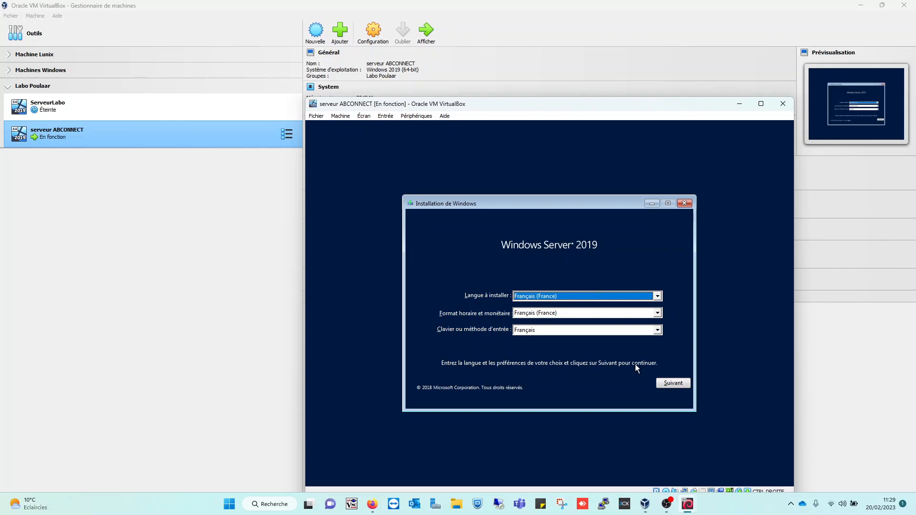
Step: Launch Windows Setup with the French language settings and choose Windows Server 2019 Standard (expérience de bureau) as the edition
click(662, 381)
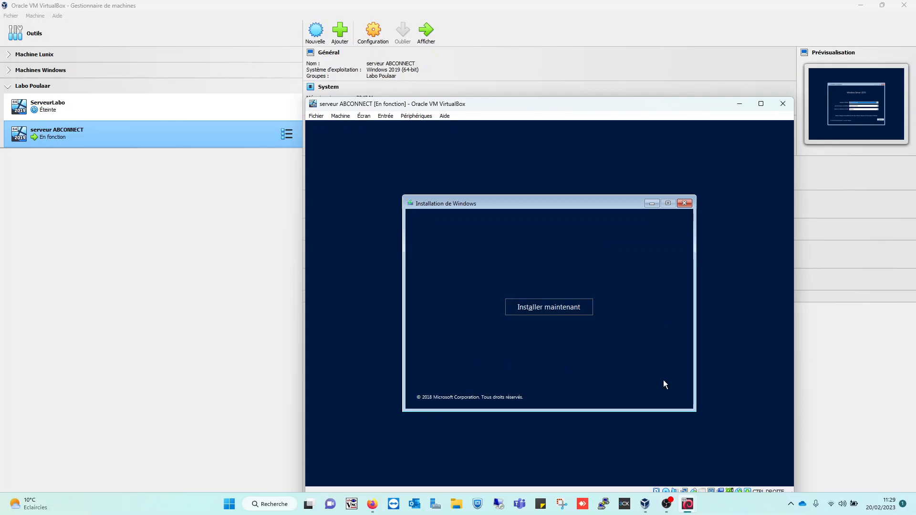
click(549, 307)
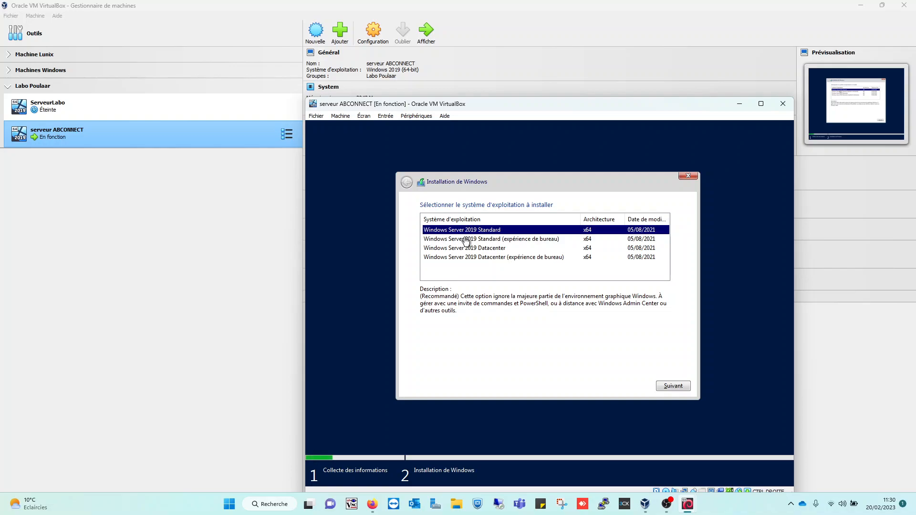
click(499, 241)
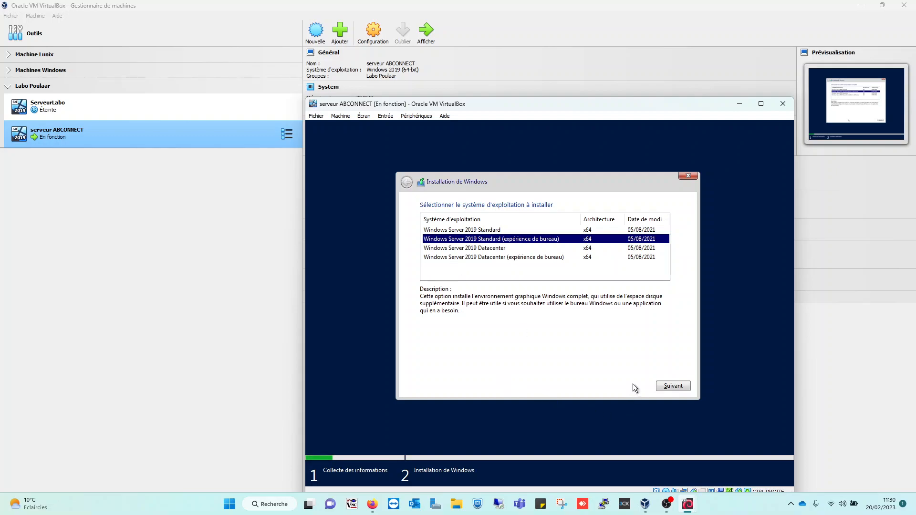
click(667, 392)
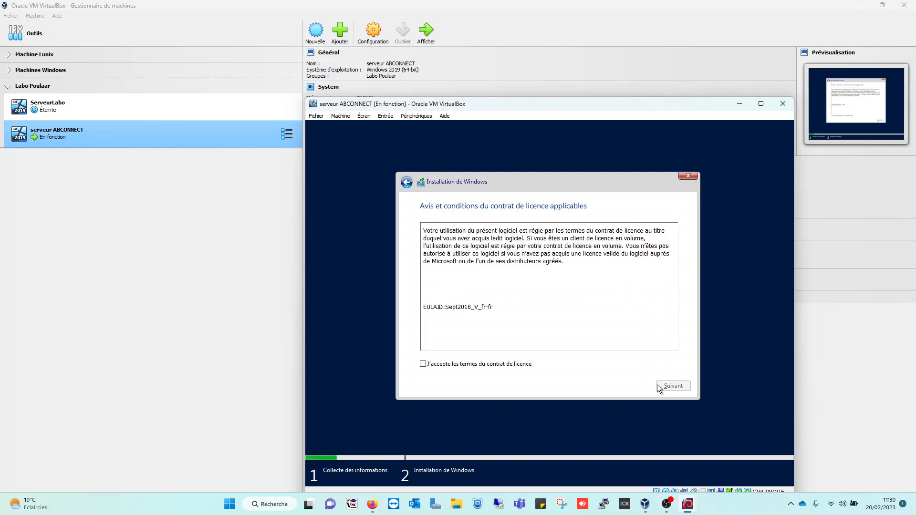
Step: Accept the licence terms and start a custom Windows-only installation on the unallocated space of Lecteur 0
click(472, 365)
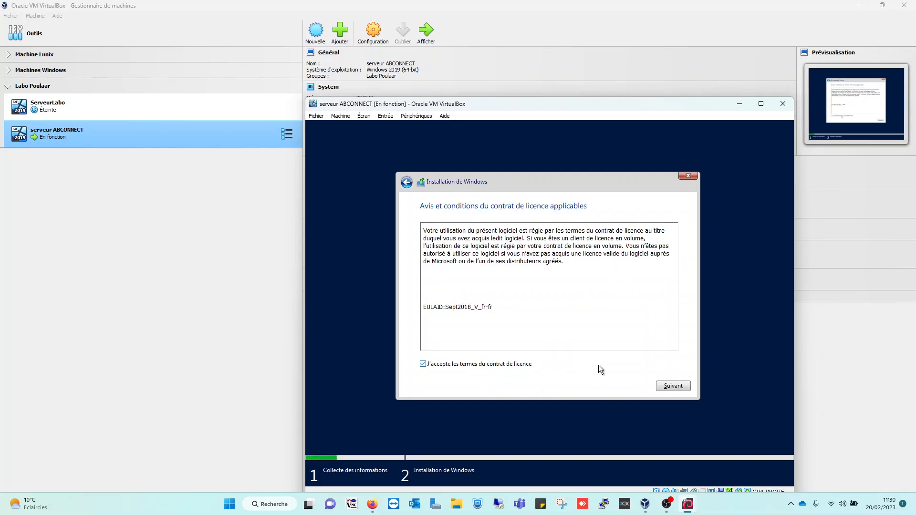
click(681, 387)
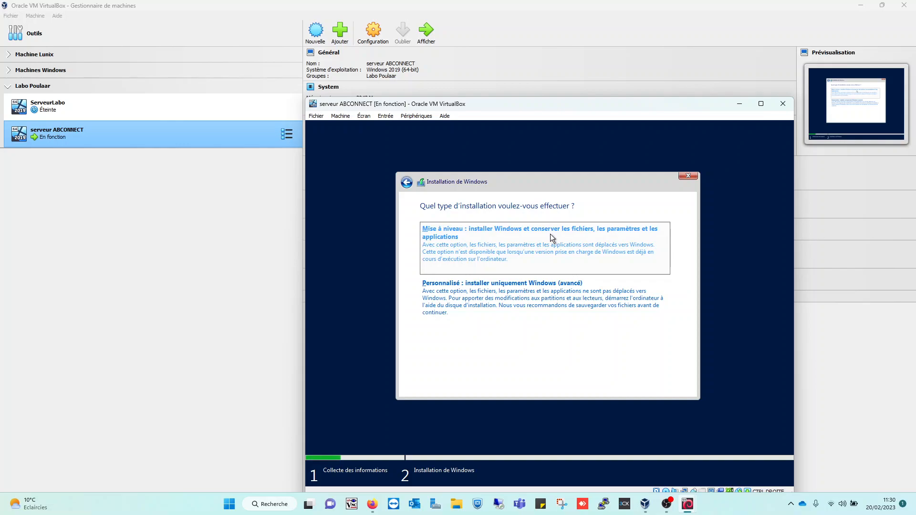
click(515, 297)
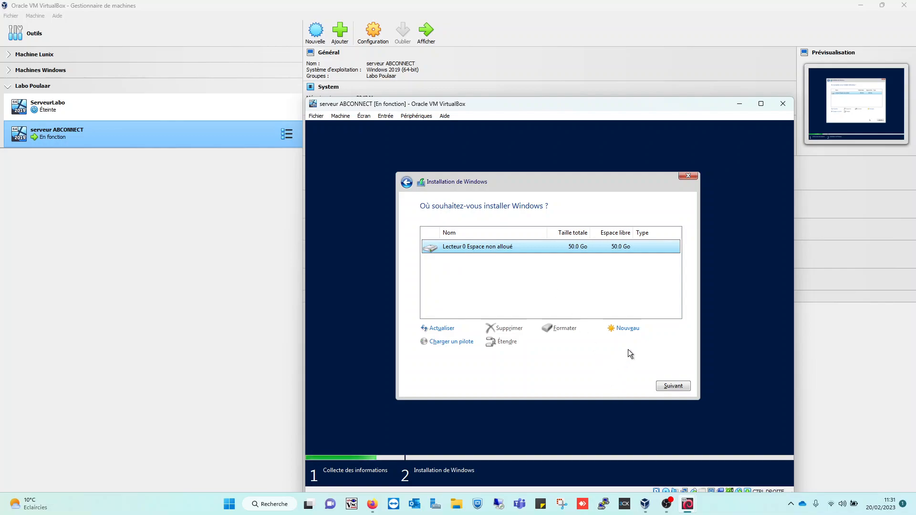
click(677, 387)
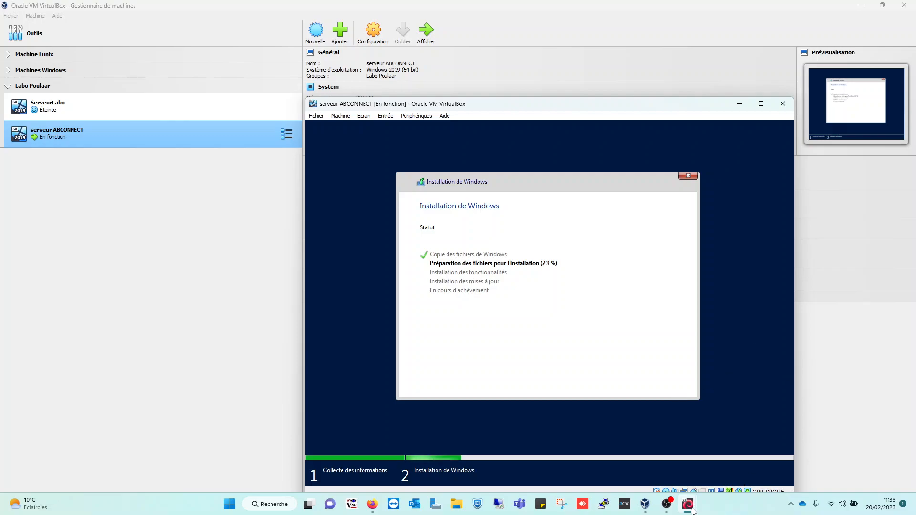
mouse_move(688, 505)
click(666, 506)
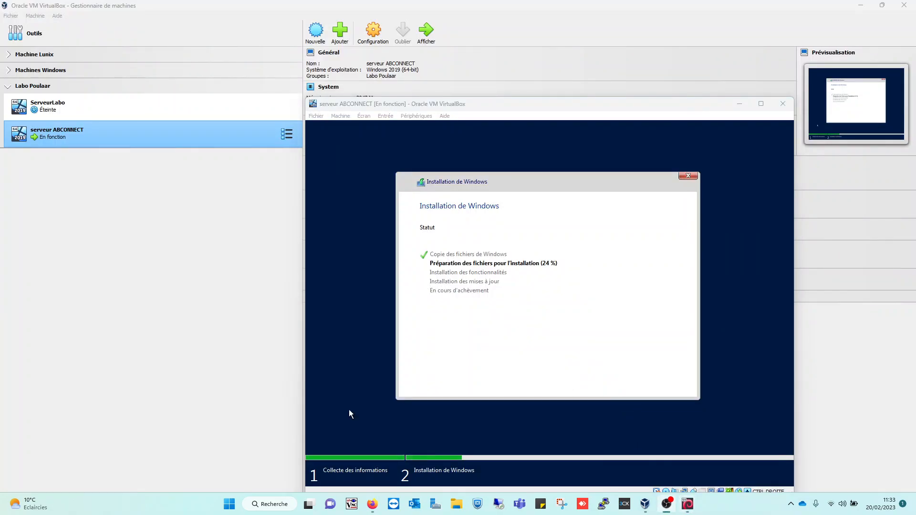